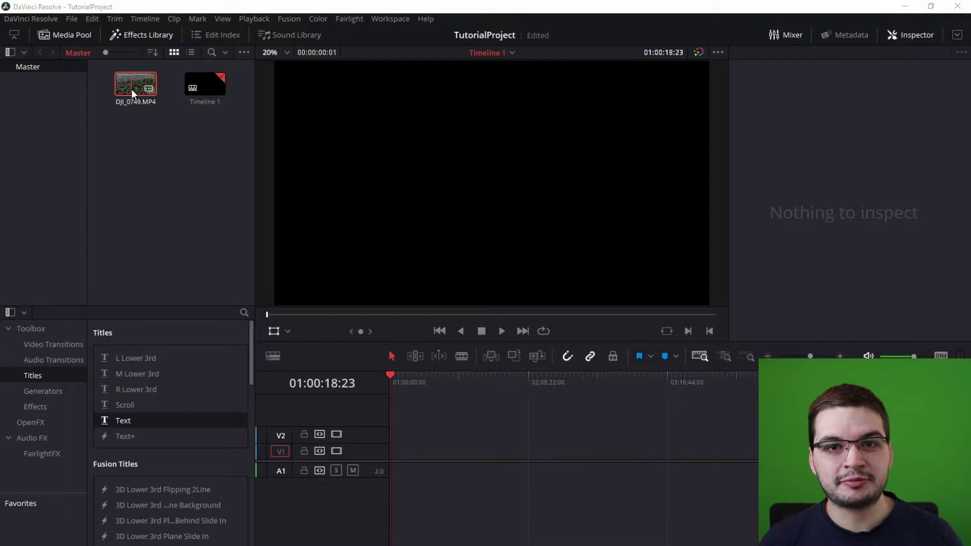
# Step: Place DJI_0749.MP4 at the start of V1, testing horizontal and vertical flips but leaving both off
pyautogui.moveTo(131, 89); pyautogui.dragTo(393, 442)
pyautogui.moveTo(526, 453); pyautogui.dragTo(473, 447)
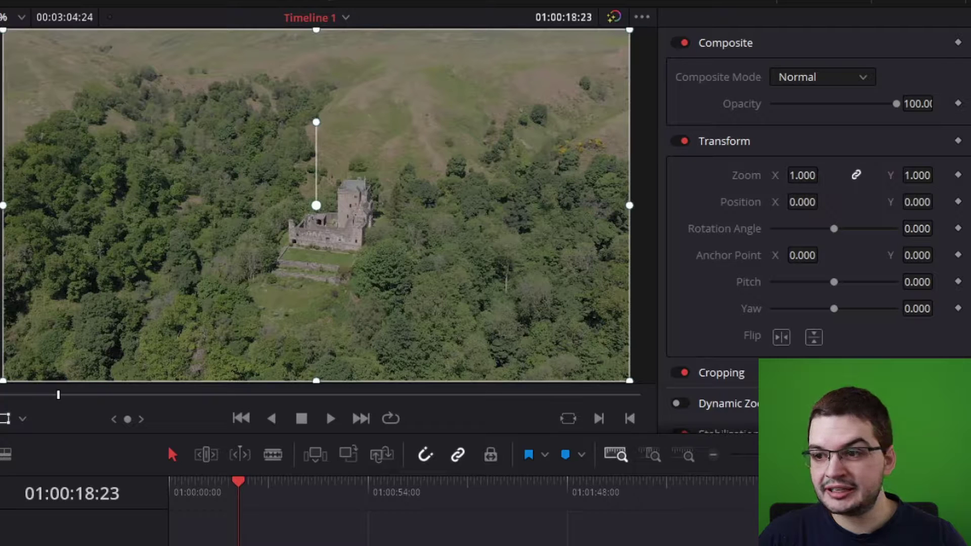
pyautogui.click(779, 344)
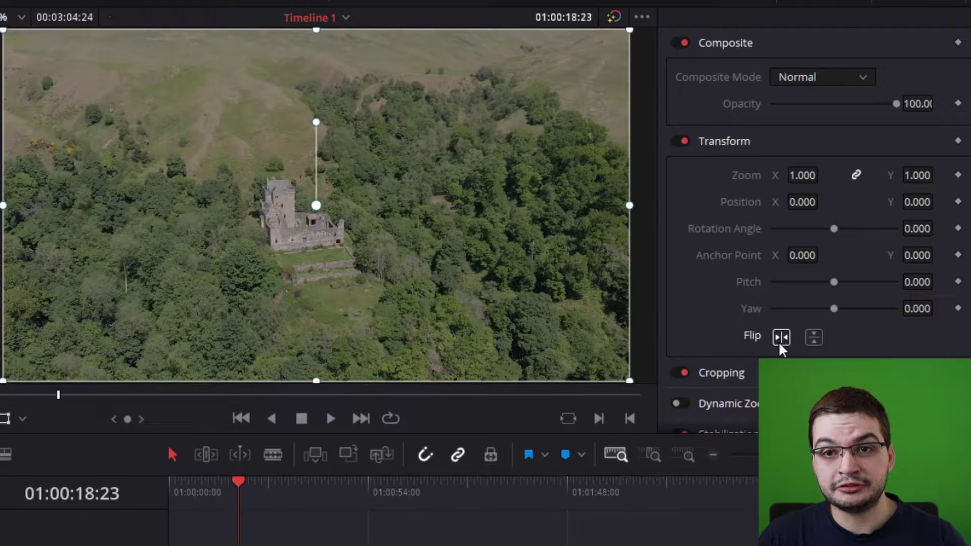
pyautogui.click(779, 344)
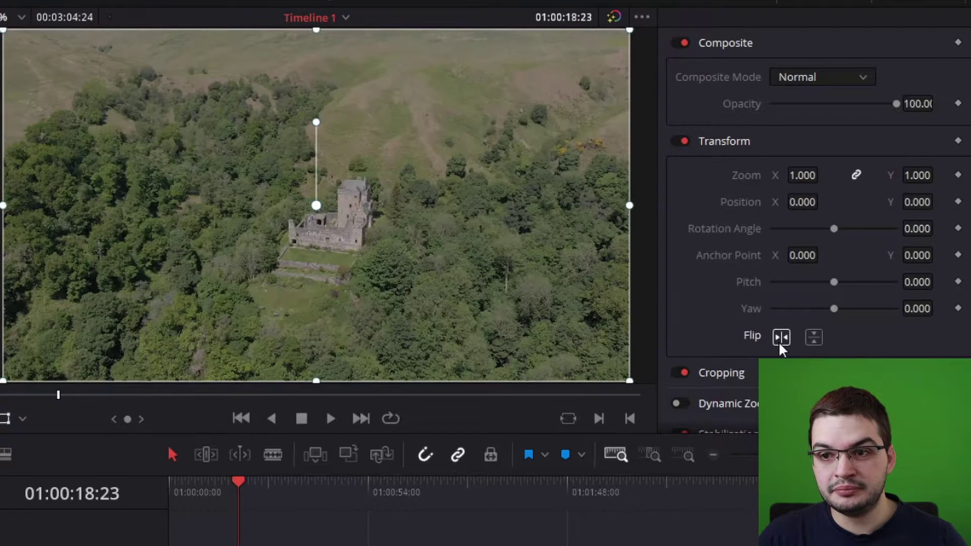
pyautogui.click(812, 338)
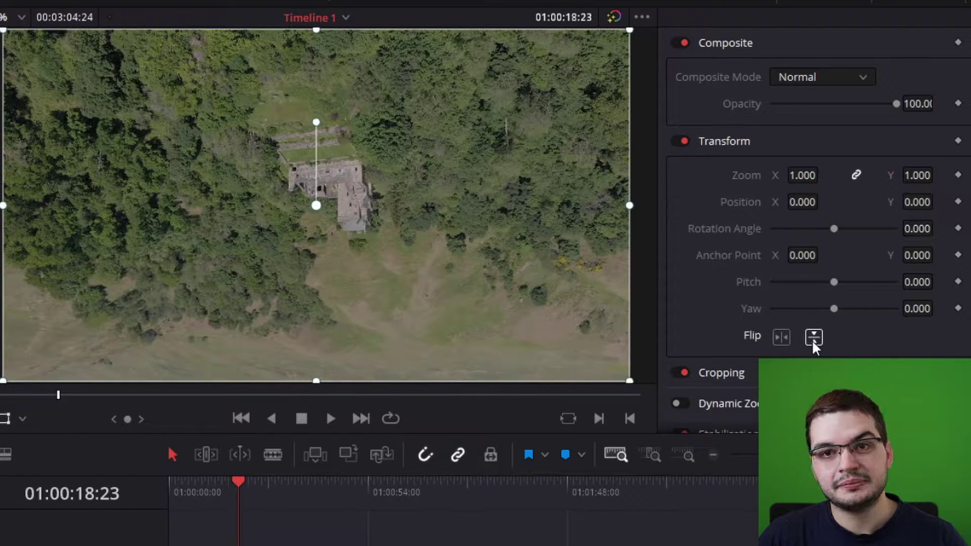
pyautogui.click(813, 338)
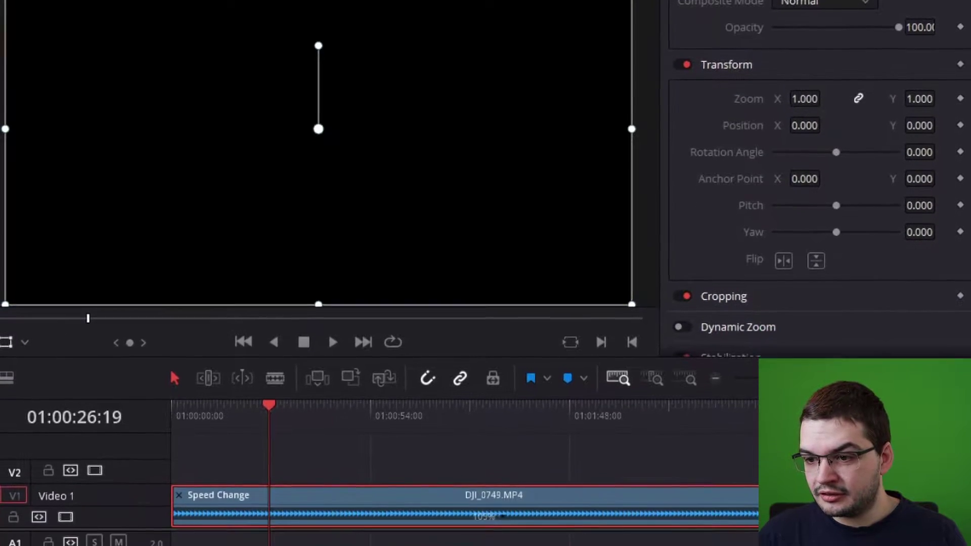
# Step: Speed up DJI_0749.MP4 by shortening it to end near 01:00:30:00, then fit the timeline view
pyautogui.moveTo(759, 535); pyautogui.dragTo(362, 532)
pyautogui.moveTo(365, 434); pyautogui.dragTo(271, 434)
pyautogui.hotkey('shift', 'z')
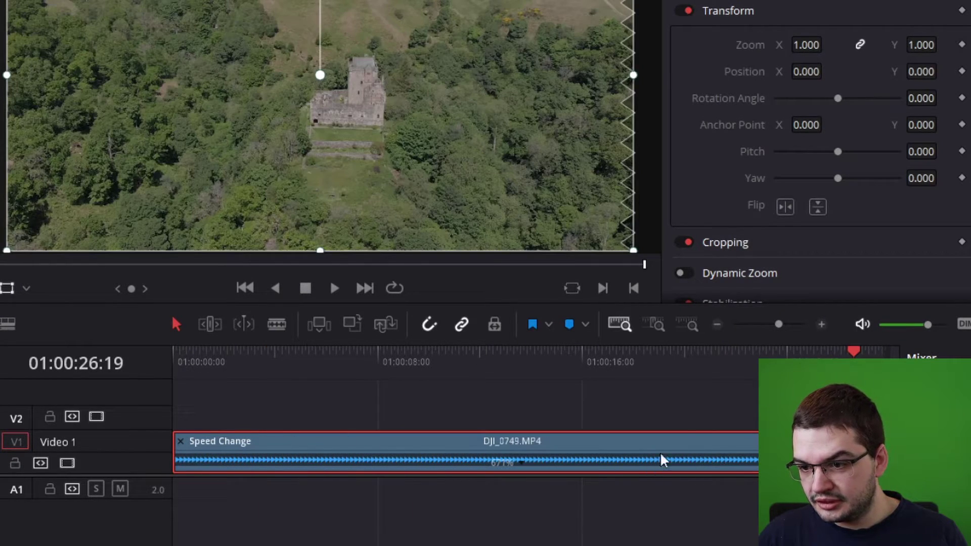
pyautogui.hscroll(5, 524, 353)
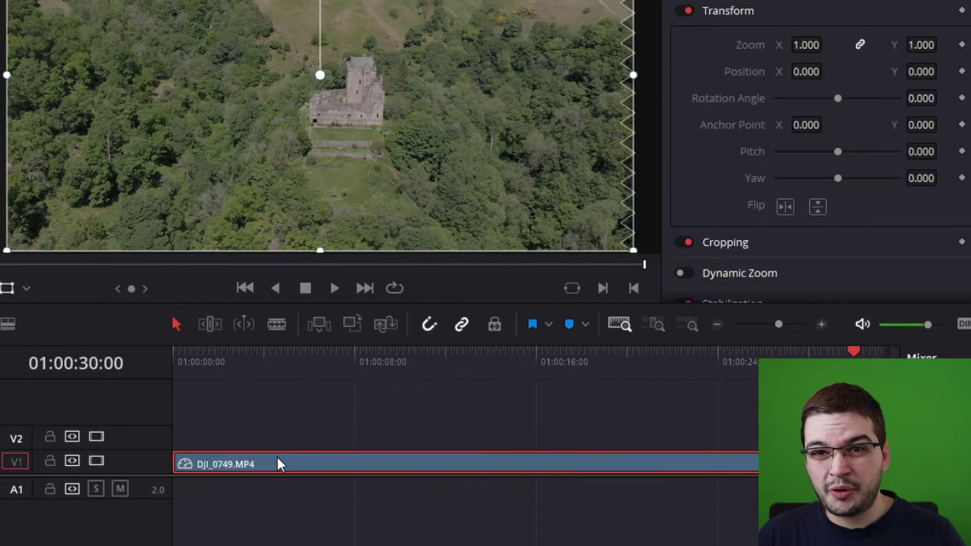
pyautogui.rightClick(278, 462)
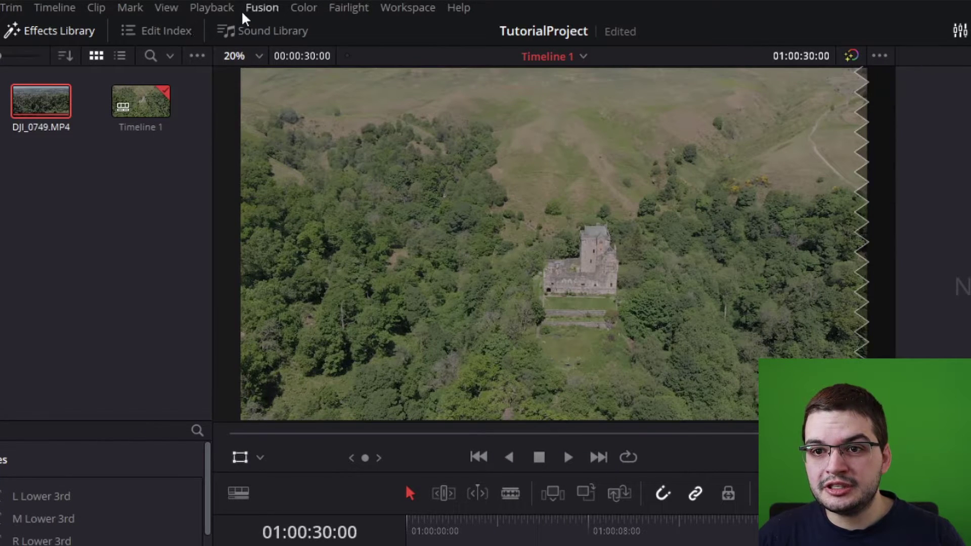
# Step: Set Playback render cache to Smart and select the drone clip to show its transform settings
pyautogui.click(219, 11)
pyautogui.moveTo(430, 87)
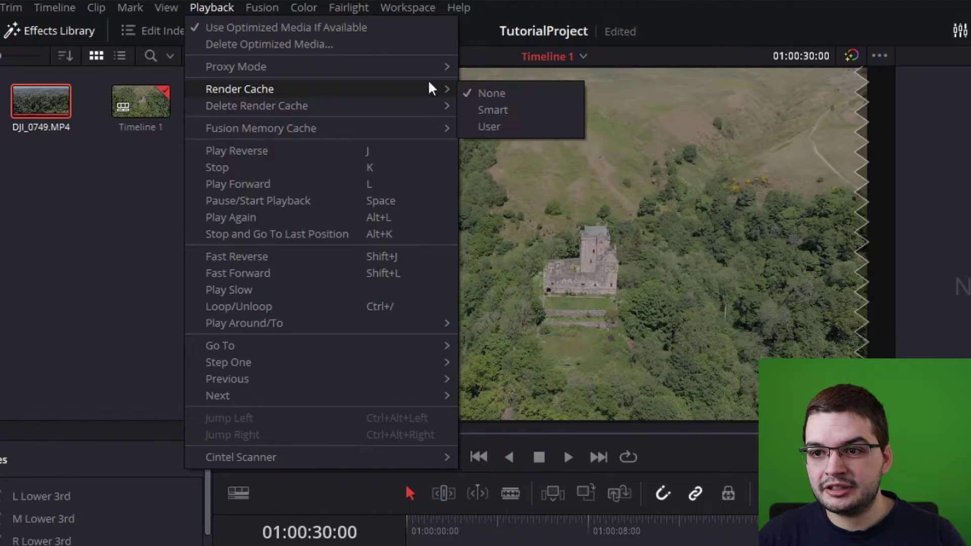
pyautogui.click(495, 111)
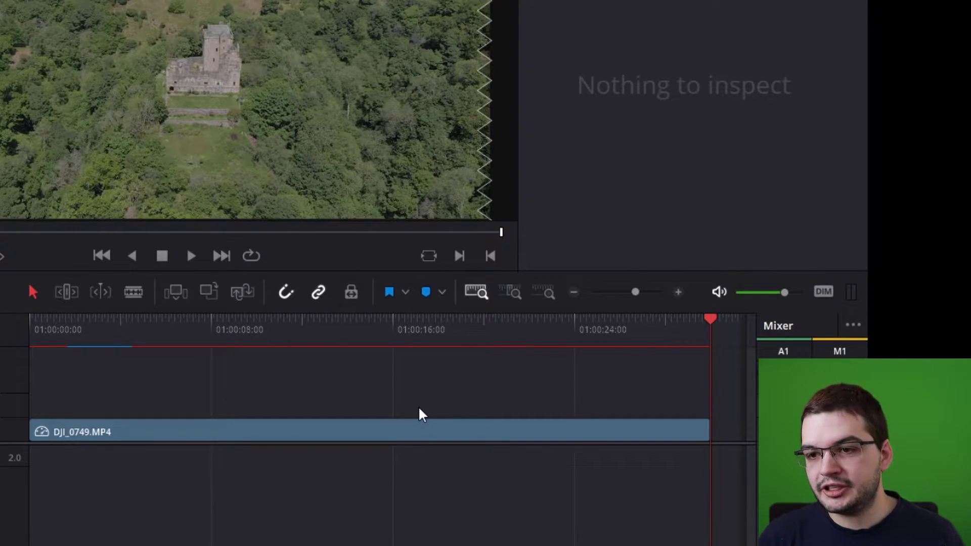
pyautogui.click(144, 440)
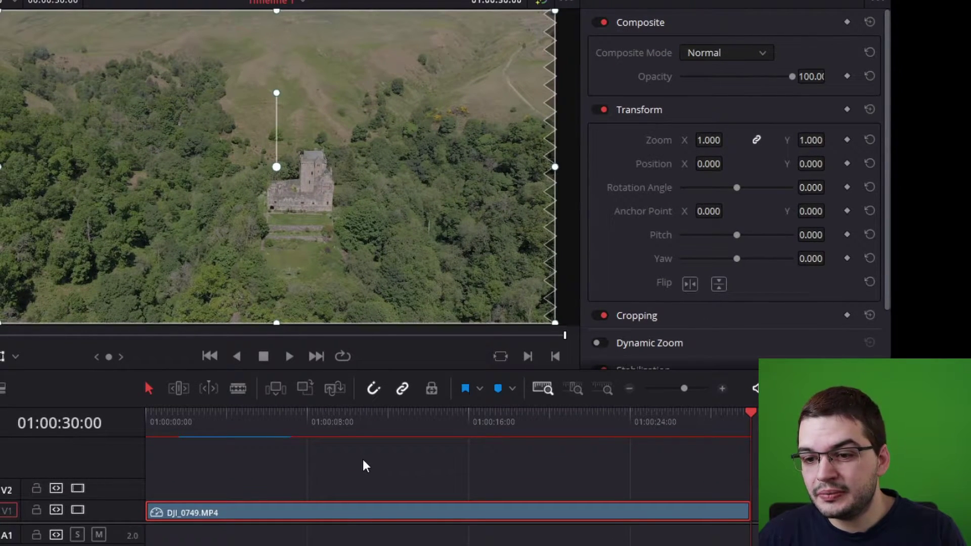
# Step: At the clip's first frame, add starting keyframes for Zoom and Rotation Angle
pyautogui.click(150, 421)
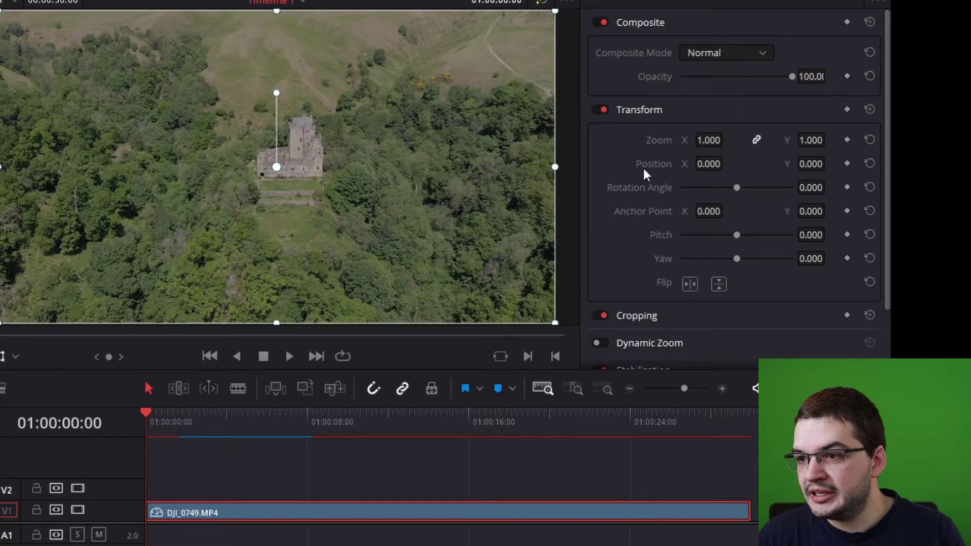
pyautogui.click(846, 142)
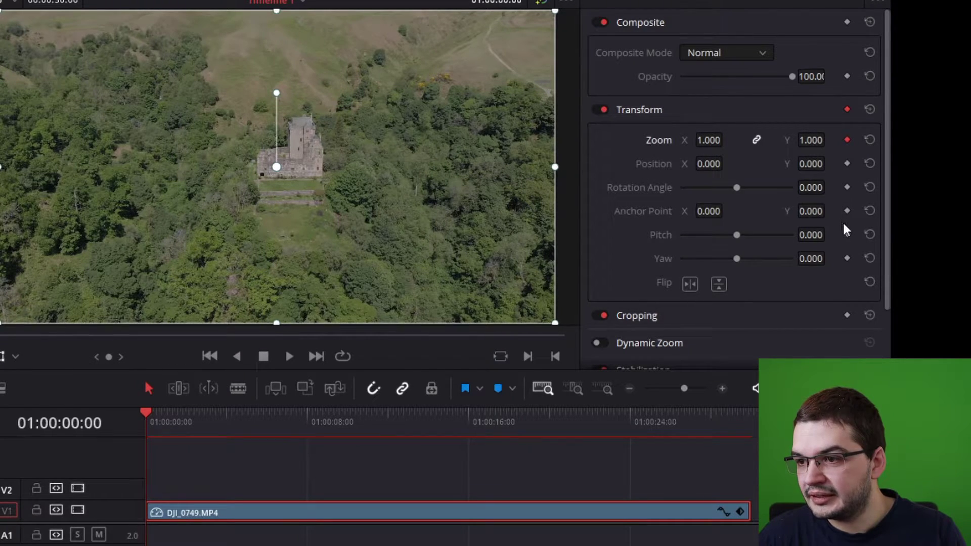
pyautogui.click(847, 187)
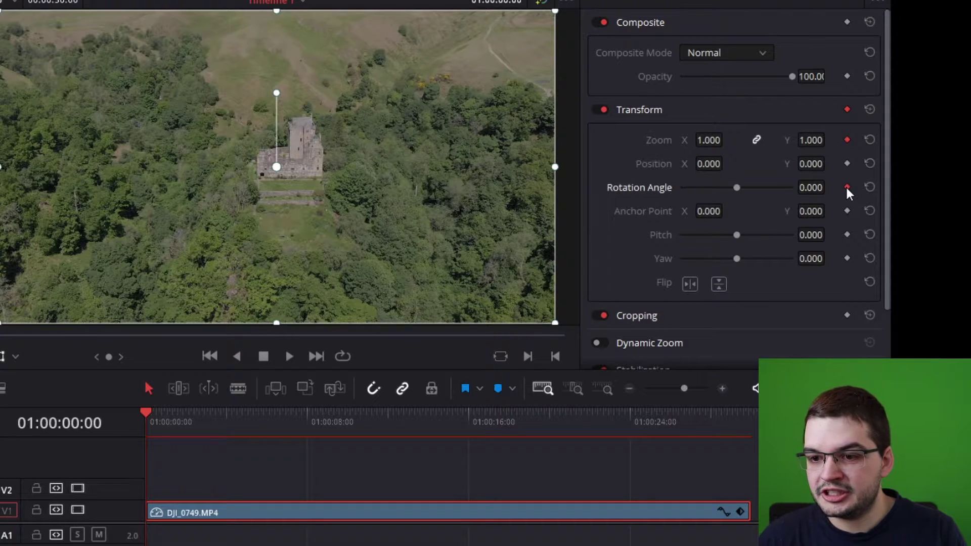
# Step: At the last frame 01:00:29:29, keyframe Zoom 2.000 and Rotation Angle 360
pyautogui.click(749, 424)
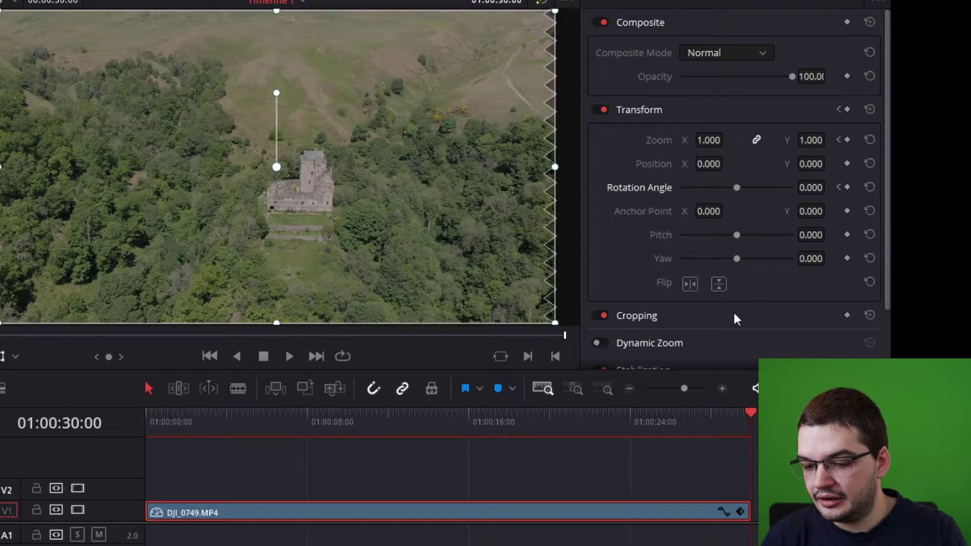
pyautogui.press('Left')
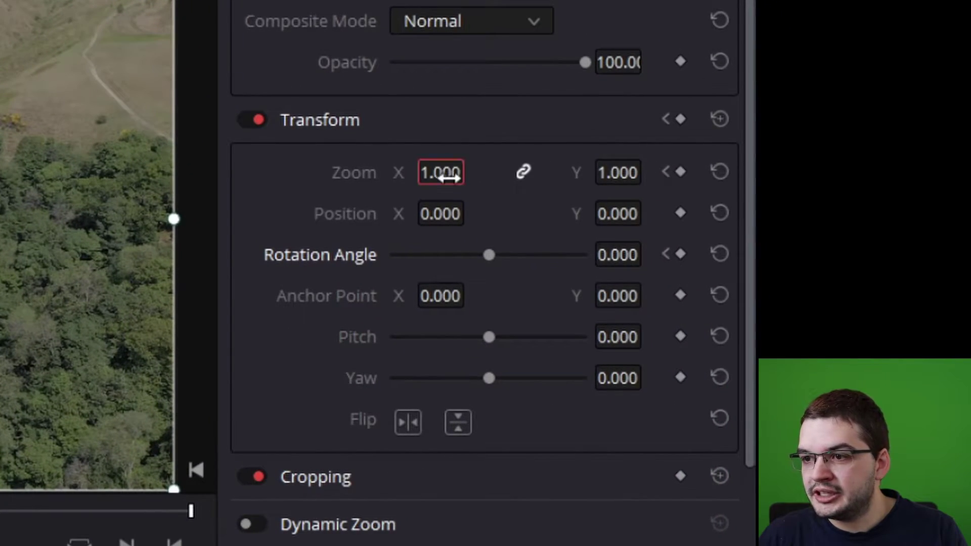
pyautogui.click(449, 178)
pyautogui.write('2')
pyautogui.press('Return')
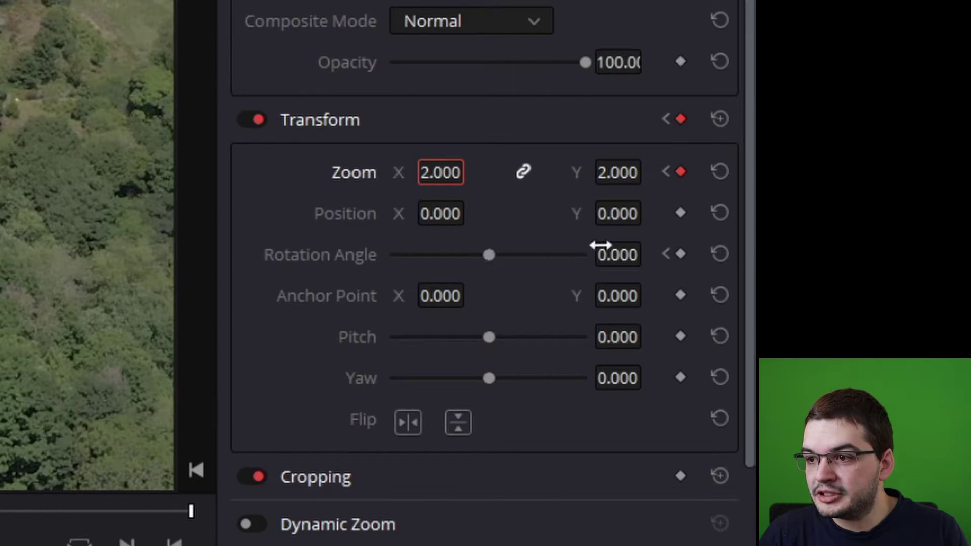
pyautogui.click(681, 253)
pyautogui.moveTo(492, 258); pyautogui.dragTo(620, 252)
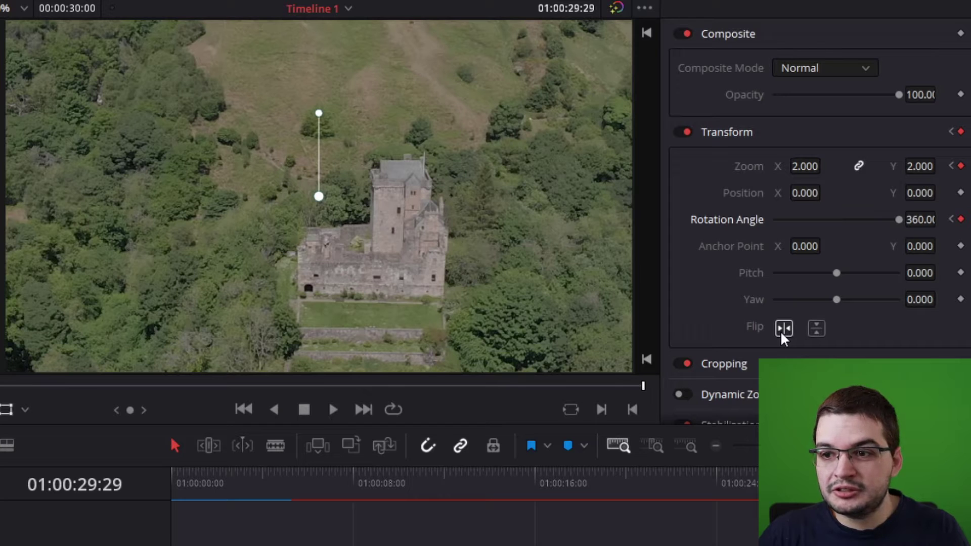
pyautogui.click(783, 330)
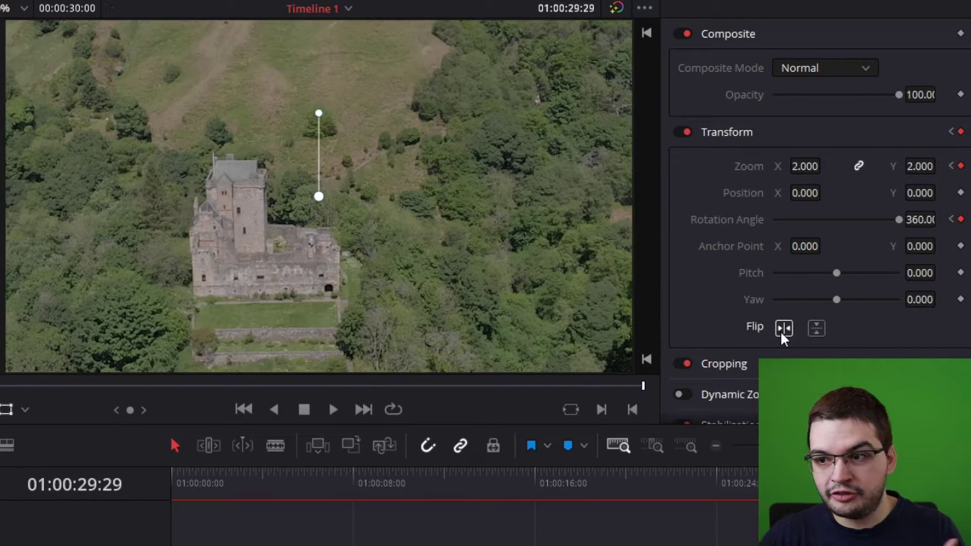
pyautogui.click(782, 331)
pyautogui.click(815, 331)
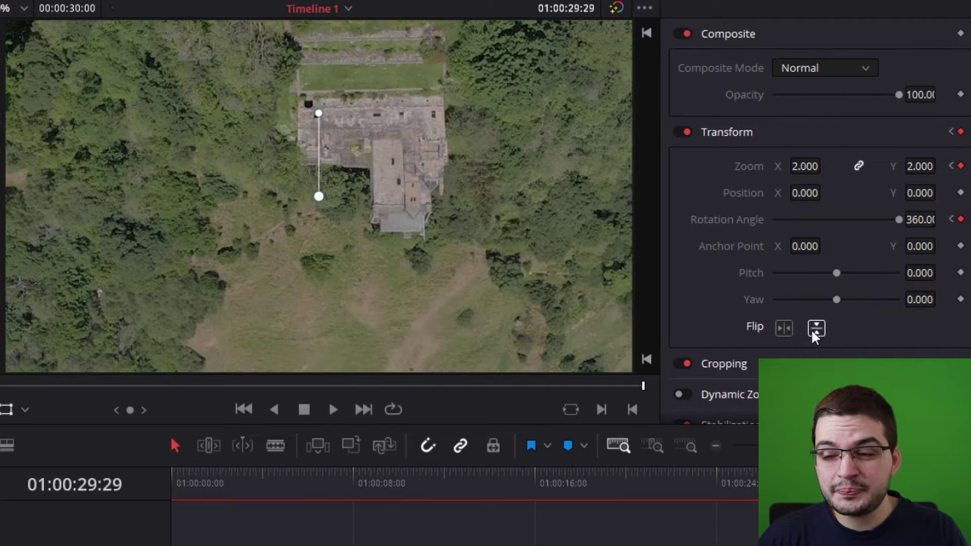
pyautogui.click(815, 329)
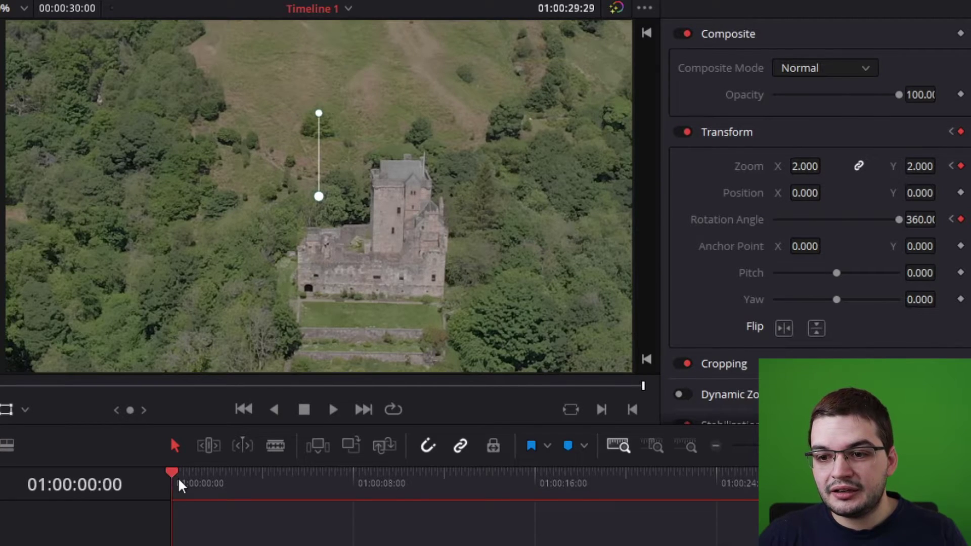
pyautogui.moveTo(179, 486); pyautogui.dragTo(392, 476)
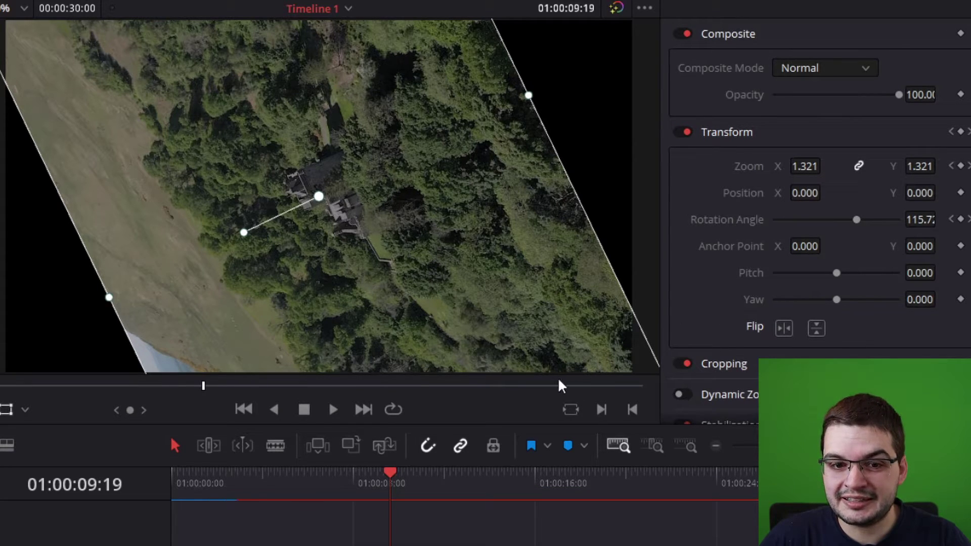
pyautogui.click(568, 472)
pyautogui.moveTo(568, 472); pyautogui.dragTo(688, 472)
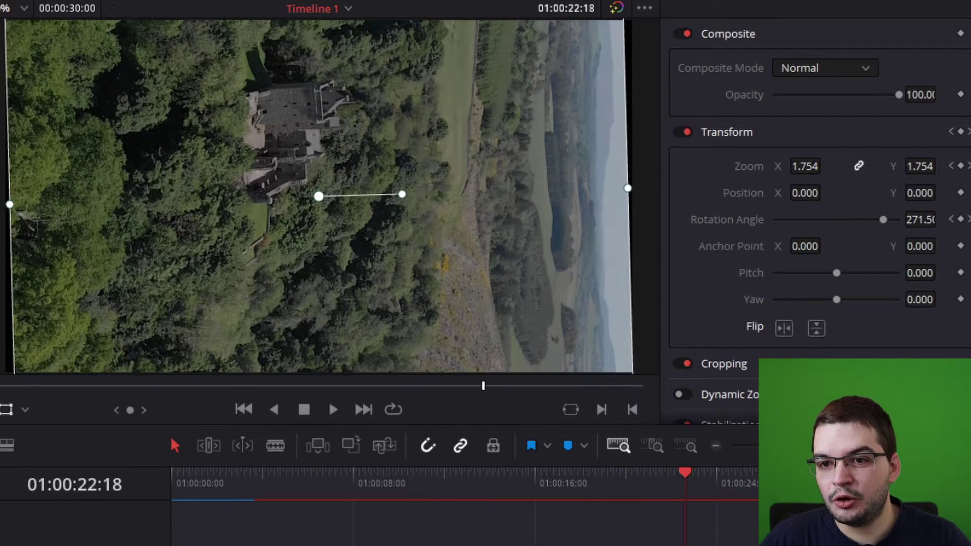
pyautogui.moveTo(685, 472); pyautogui.dragTo(852, 479)
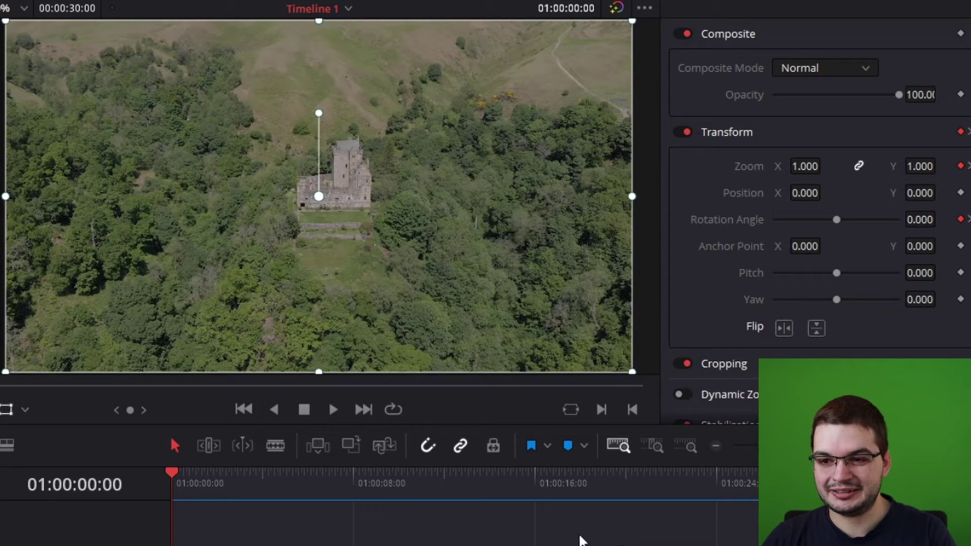
pyautogui.click(333, 409)
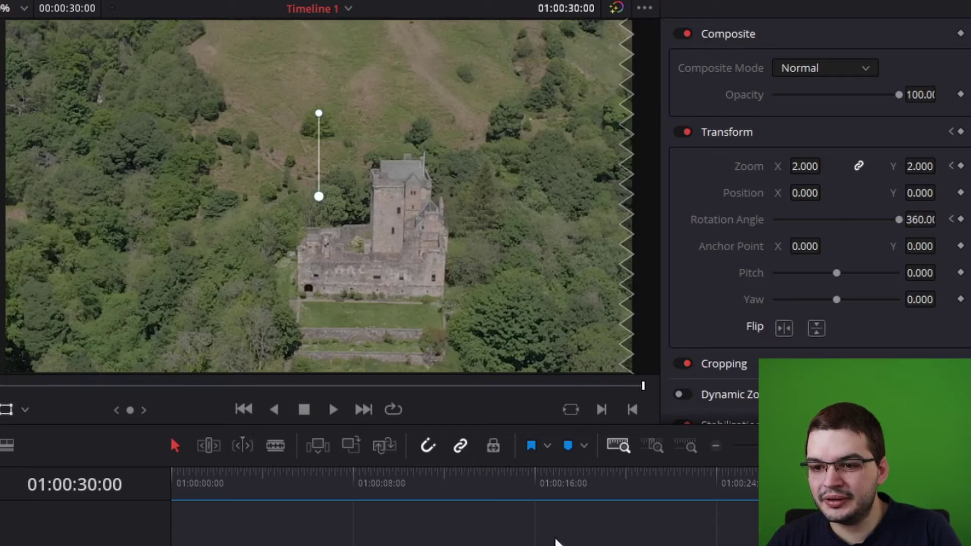
pyautogui.click(175, 479)
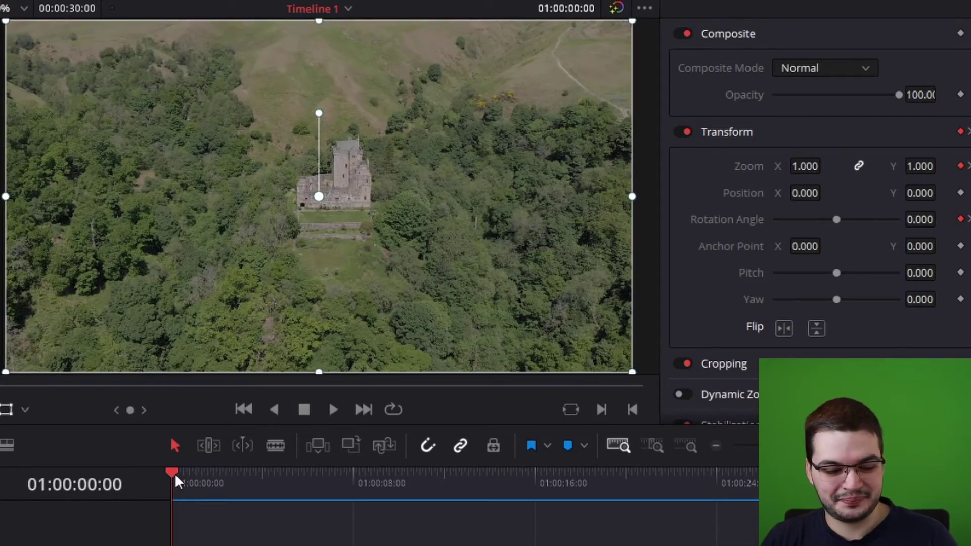